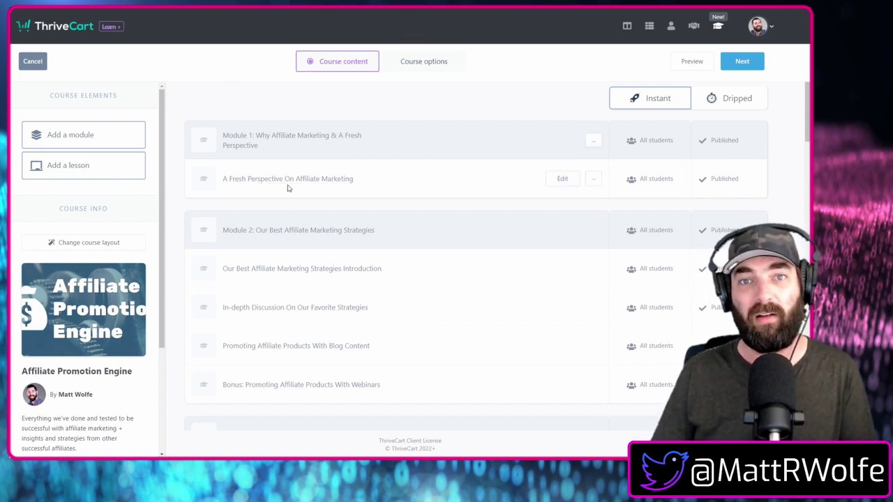
Step: Choose dripped delivery for the course content and open the Time period access settings
{"action": "scroll", "coordinate": [395, 190], "scroll_direction": "down", "scroll_amount": 5}
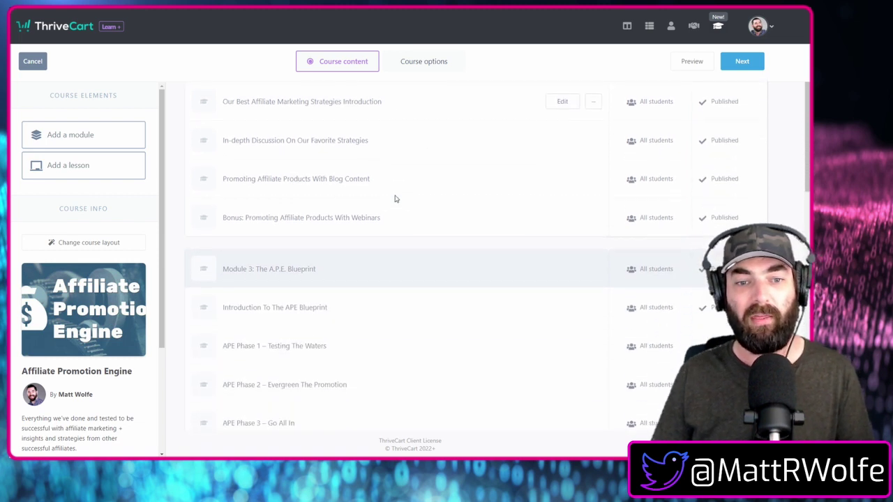
{"action": "scroll", "coordinate": [590, 133], "scroll_direction": "up", "scroll_amount": 5}
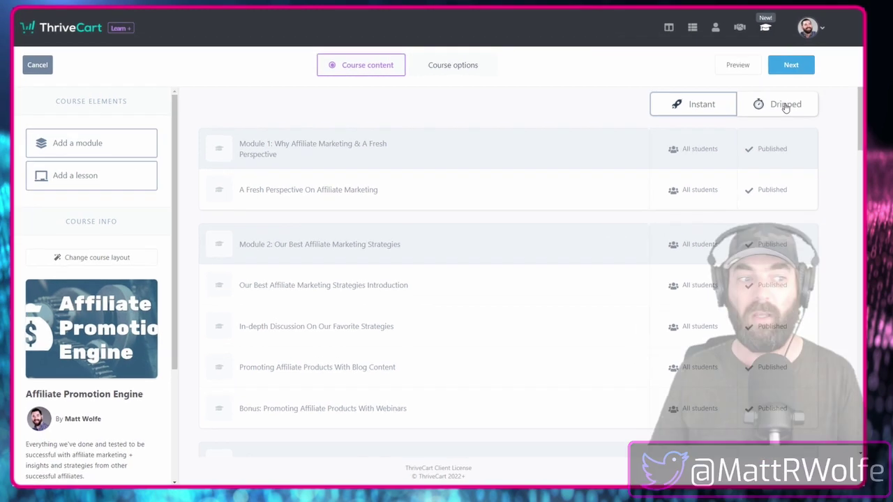
{"action": "left_click", "coordinate": [801, 112]}
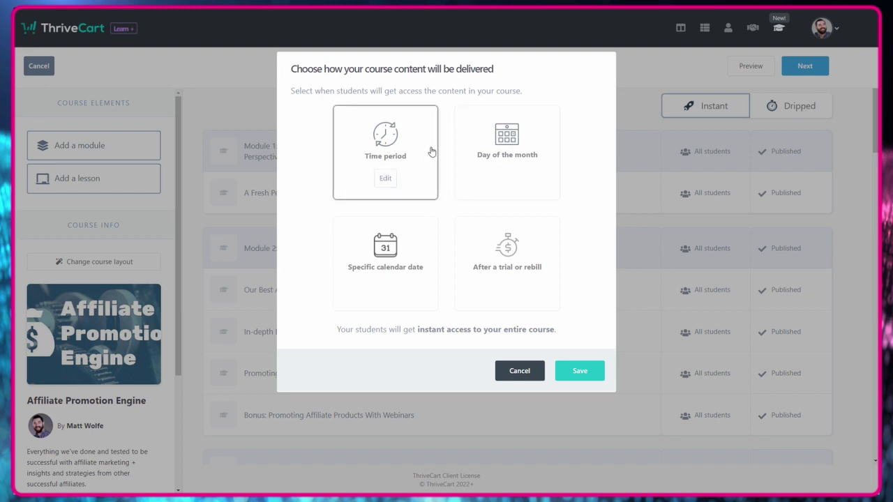
{"action": "left_click", "coordinate": [386, 180]}
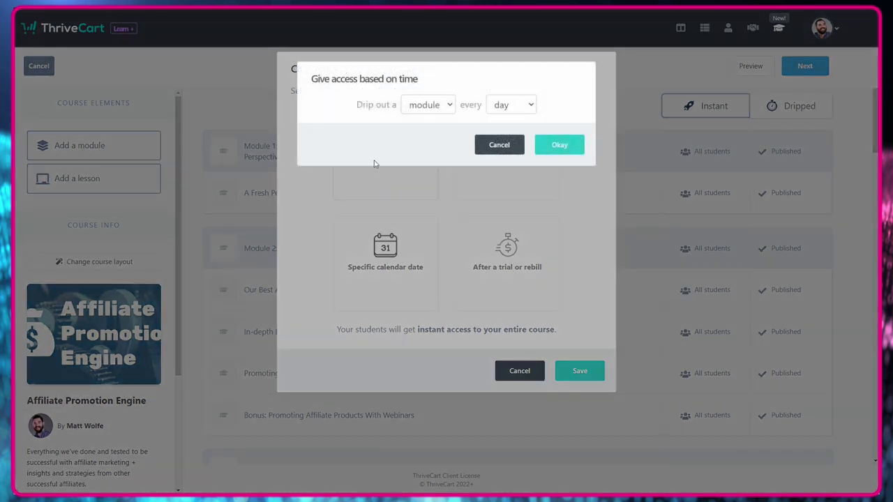
Step: Try time-based access that drips out a module every week, every month and every day
{"action": "left_click", "coordinate": [450, 109]}
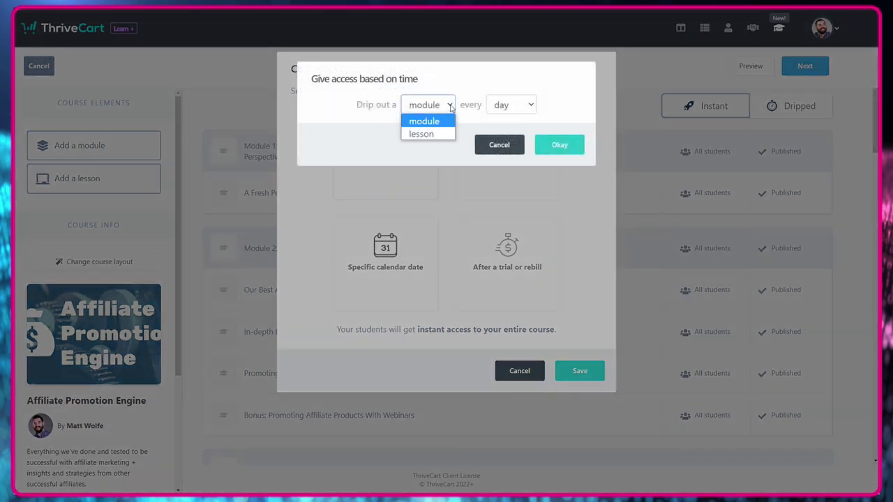
{"action": "left_click", "coordinate": [450, 108]}
{"action": "left_click", "coordinate": [530, 105]}
{"action": "left_click", "coordinate": [520, 136]}
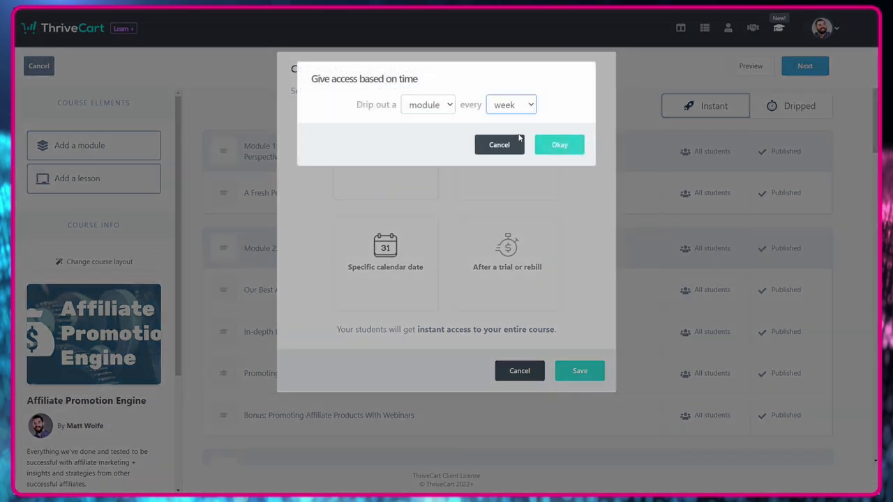
{"action": "left_click", "coordinate": [515, 104]}
{"action": "left_click", "coordinate": [519, 148]}
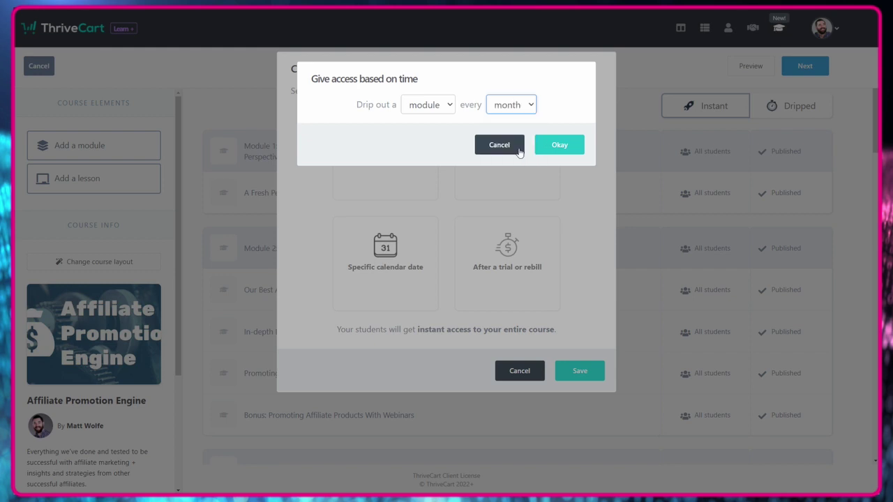
{"action": "left_click", "coordinate": [530, 108]}
{"action": "left_click", "coordinate": [523, 122]}
Step: Try dripping out a lesson every week and a module every week, and cancel the time-based access settings
{"action": "left_click", "coordinate": [432, 105]}
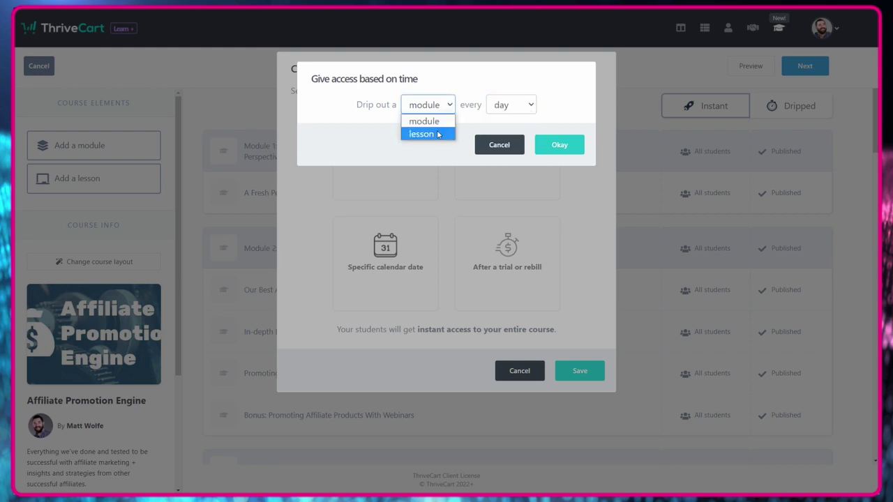
{"action": "left_click", "coordinate": [437, 134]}
{"action": "left_click", "coordinate": [530, 105]}
{"action": "left_click", "coordinate": [513, 136]}
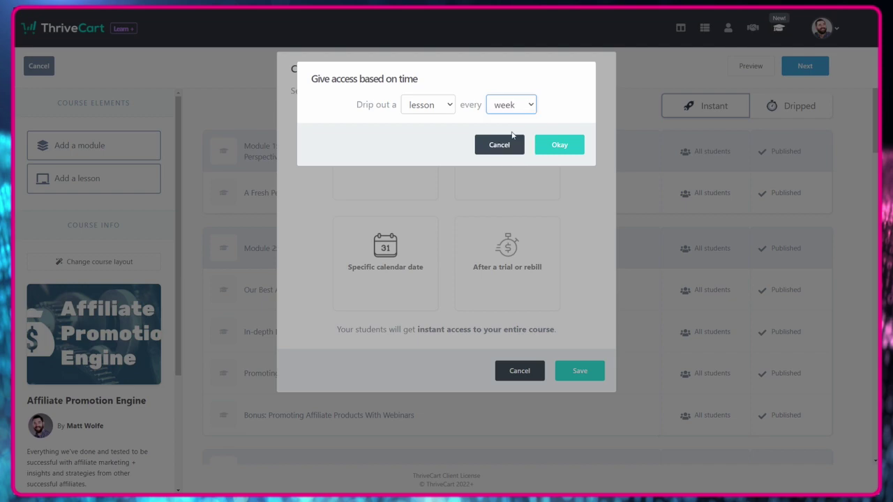
{"action": "left_click", "coordinate": [437, 106]}
{"action": "left_click", "coordinate": [446, 120]}
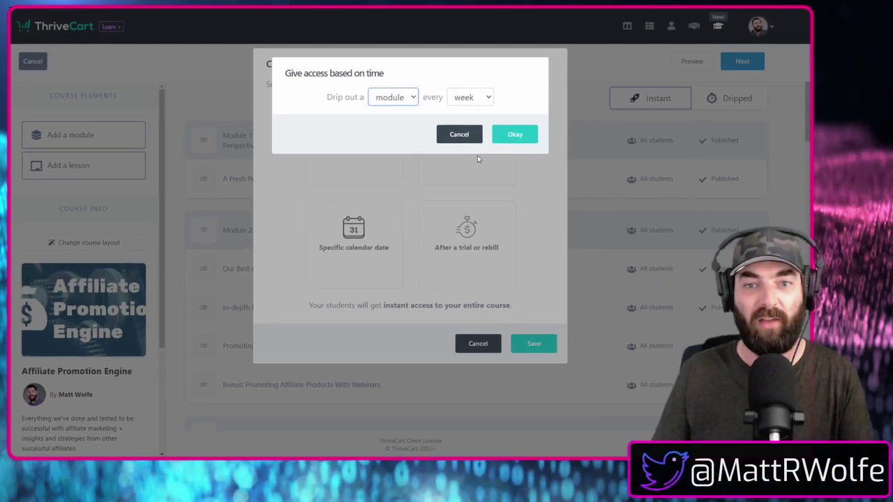
{"action": "left_click", "coordinate": [459, 134]}
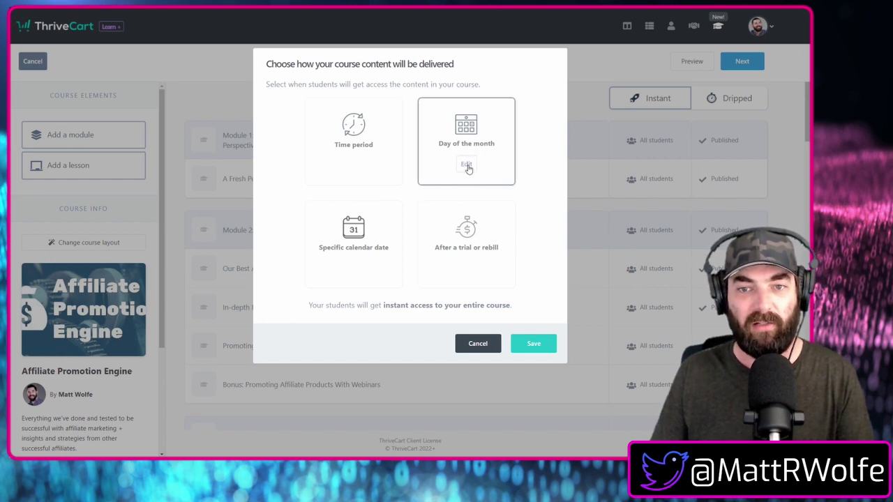
Step: Try dripping out a module on day 15 of the month, and cancel the Day of the month settings
{"action": "left_click", "coordinate": [467, 165]}
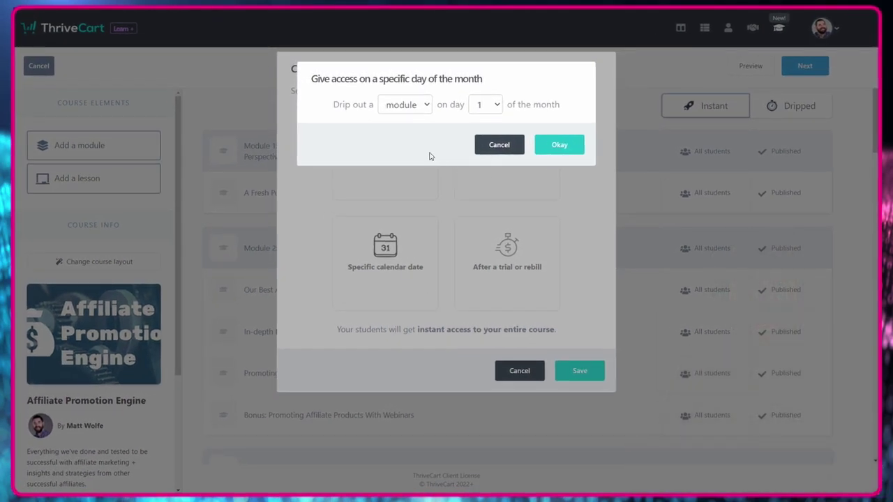
{"action": "left_click", "coordinate": [495, 106]}
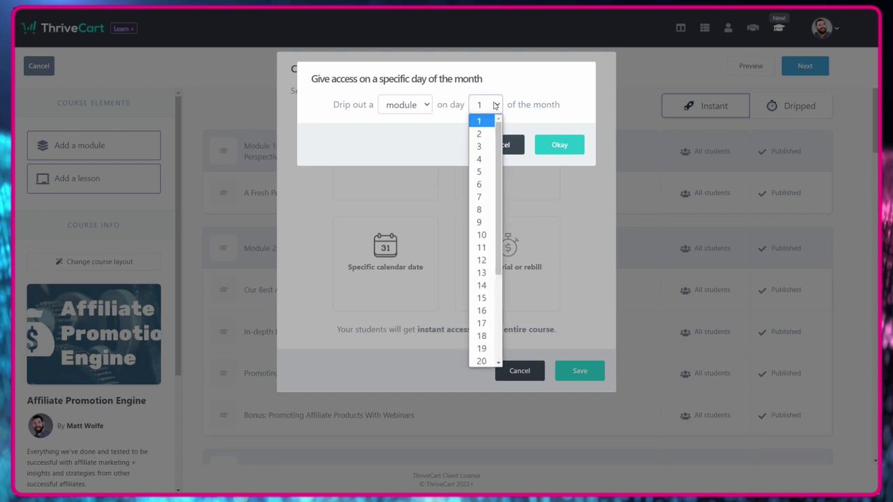
{"action": "left_click", "coordinate": [488, 297]}
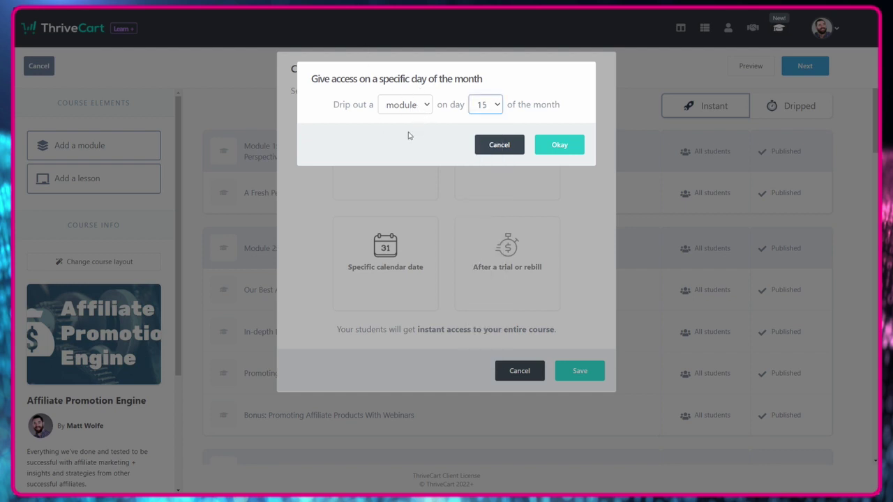
{"action": "left_click", "coordinate": [415, 105]}
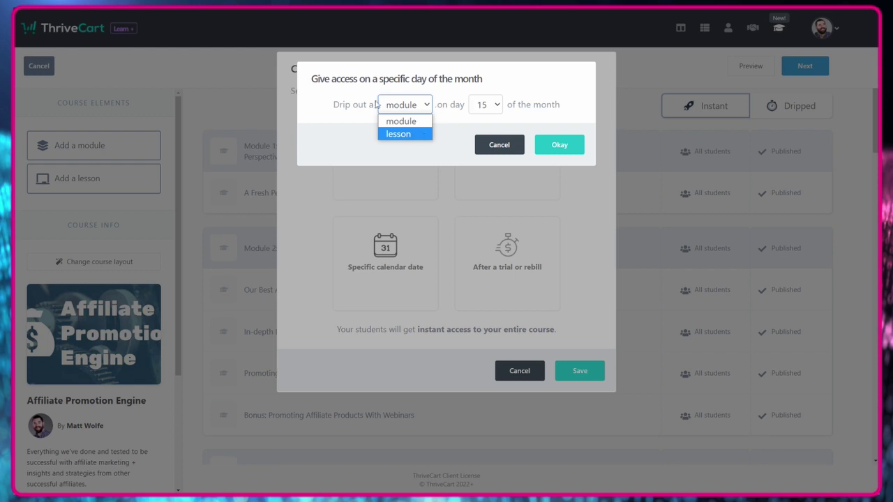
{"action": "left_click", "coordinate": [493, 106]}
{"action": "left_click", "coordinate": [513, 105]}
{"action": "left_click", "coordinate": [579, 170]}
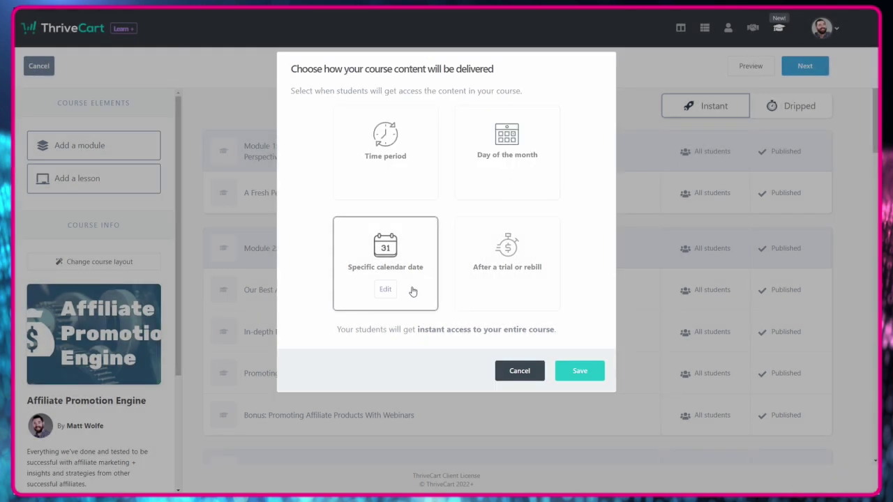
Step: Set the course delivery to drip out modules on specific calendar dates and save it
{"action": "left_click", "coordinate": [386, 287]}
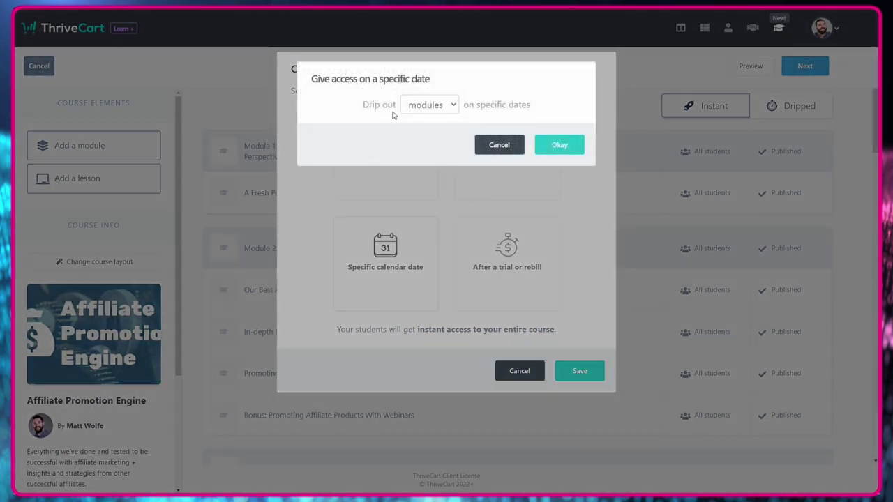
{"action": "left_click", "coordinate": [454, 106]}
{"action": "left_click", "coordinate": [455, 113]}
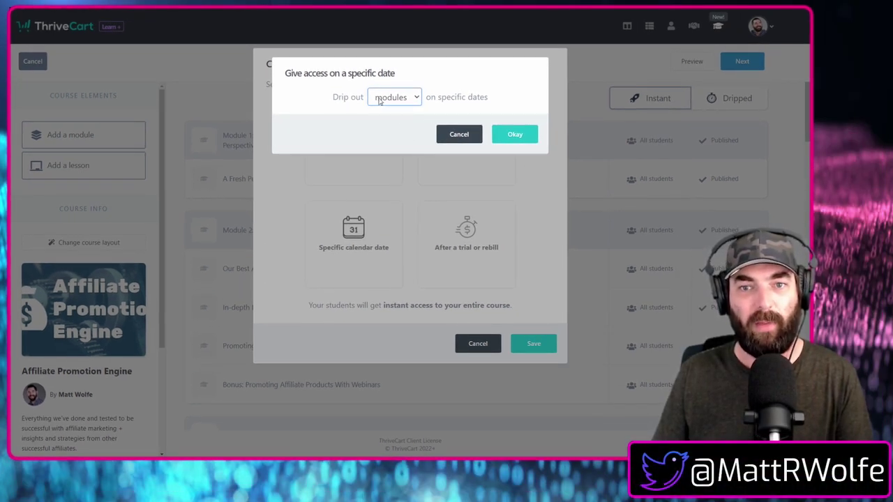
{"action": "left_click", "coordinate": [513, 134]}
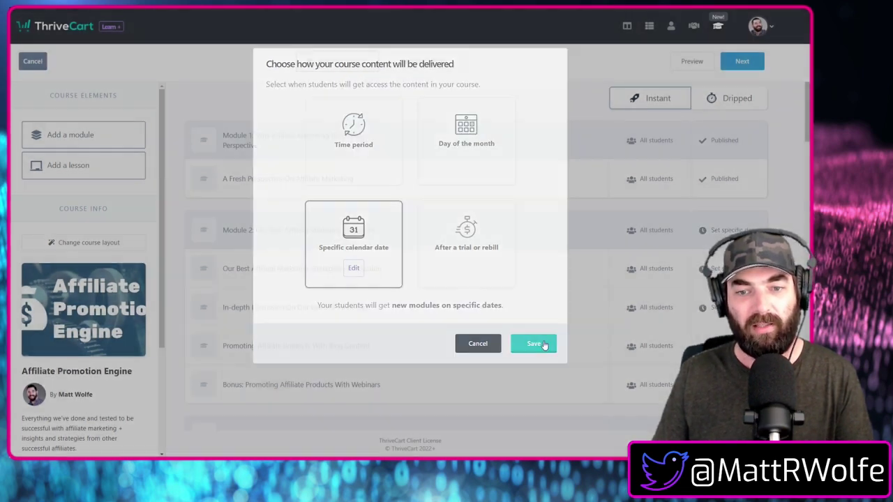
{"action": "left_click", "coordinate": [544, 344]}
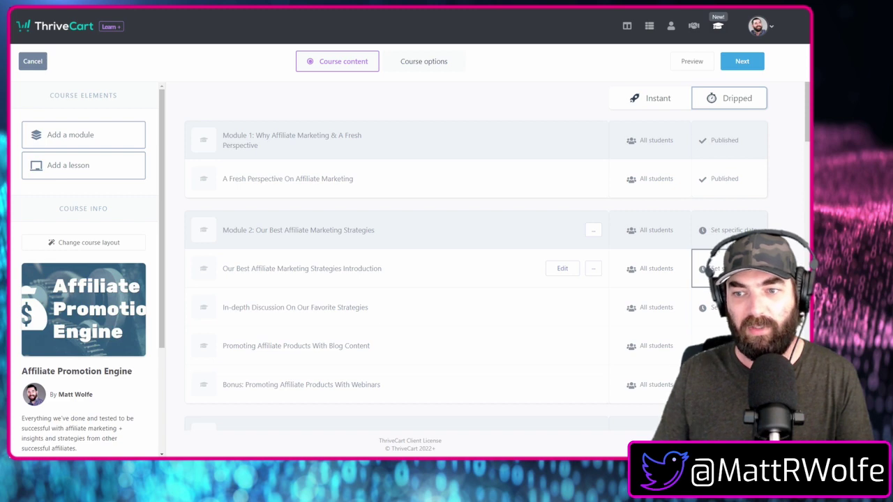
Step: Set the drip date of the Our Best Affiliate Marketing Strategies Introduction lesson to April 22, 2022 and save it
{"action": "left_click", "coordinate": [715, 268]}
{"action": "left_click", "coordinate": [431, 127]}
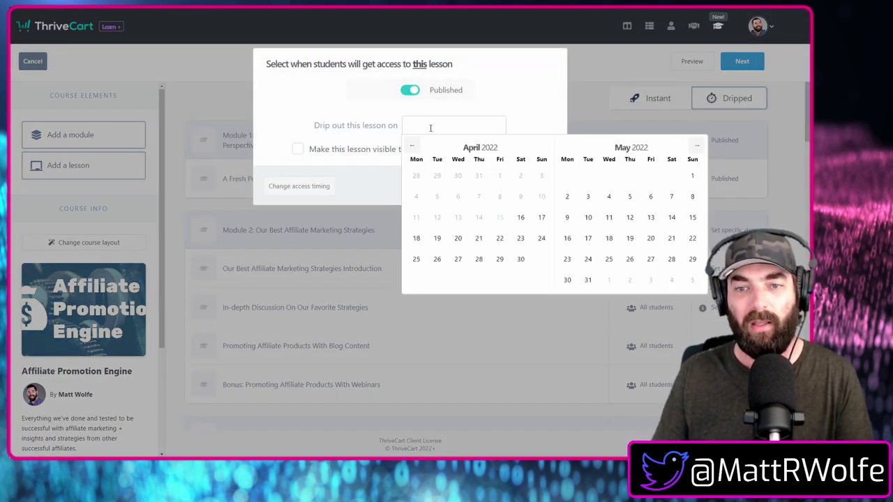
{"action": "left_click", "coordinate": [500, 239]}
{"action": "left_click", "coordinate": [529, 187]}
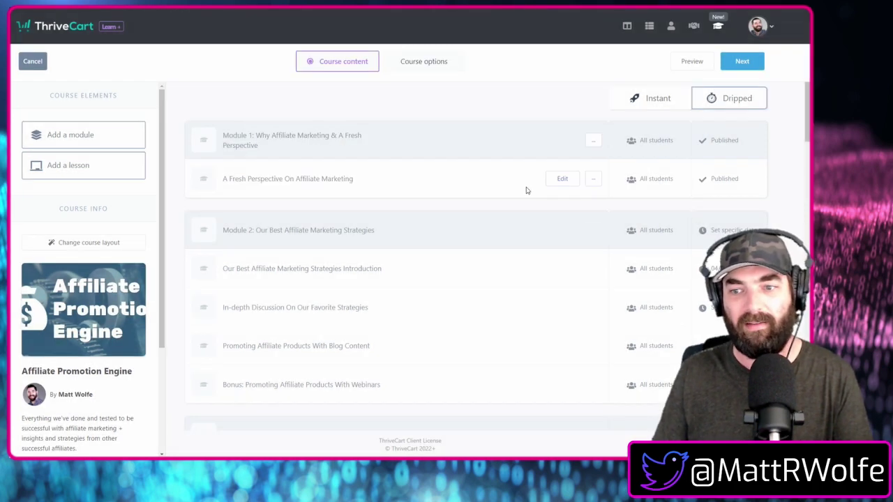
Step: Set the drip date of the In-depth Discussion On Our Favorite Strategies lesson to 2022-04-29 and save it
{"action": "left_click", "coordinate": [706, 307]}
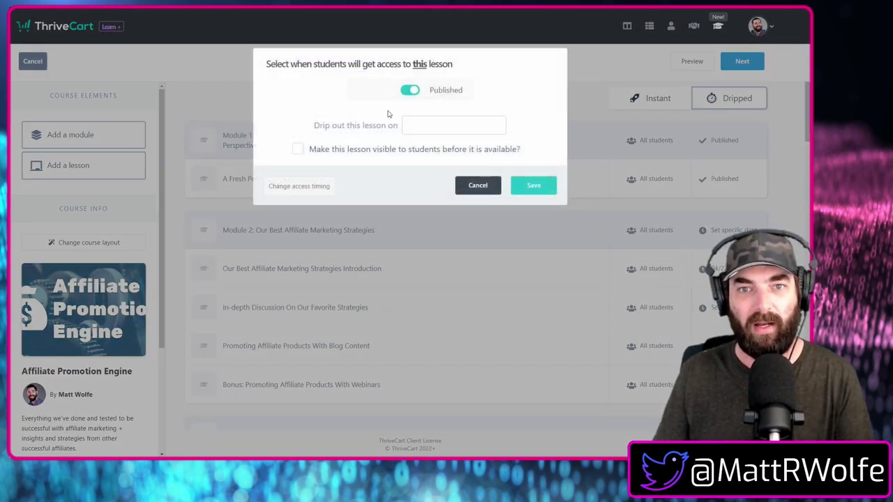
{"action": "left_click", "coordinate": [448, 125]}
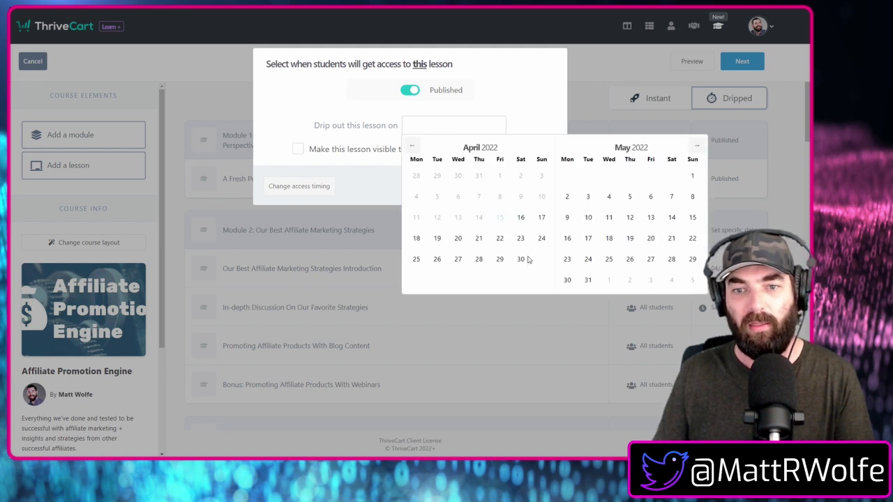
{"action": "left_click", "coordinate": [500, 259]}
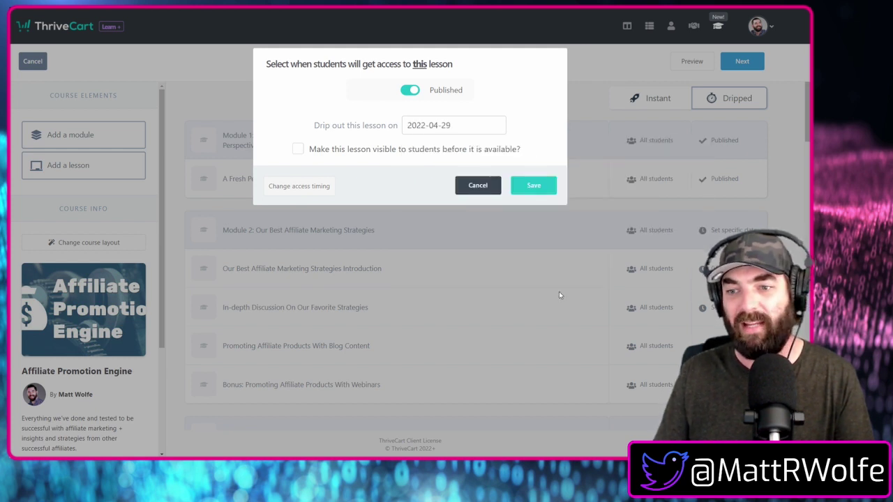
{"action": "left_click", "coordinate": [533, 186]}
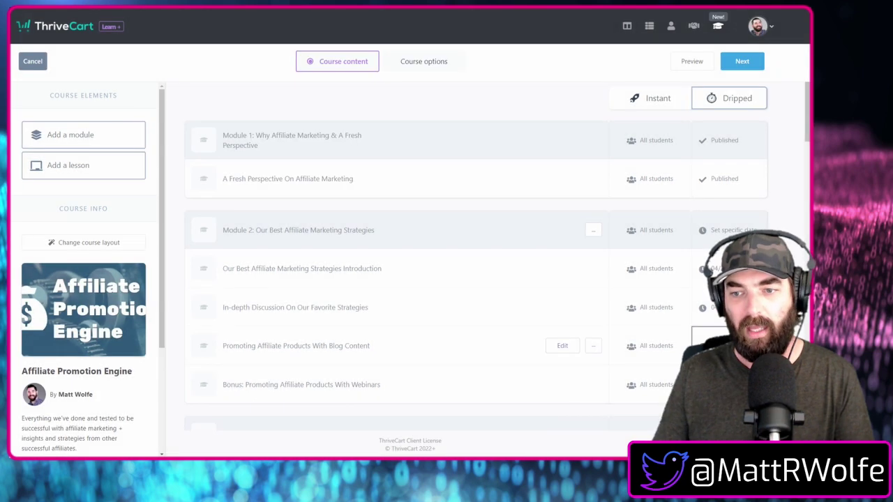
Step: Try drip date 2022-04-26 with visibility before availability for the Promoting Affiliate Products With Blog Content lesson, and cancel
{"action": "left_click", "coordinate": [726, 345]}
{"action": "left_click", "coordinate": [440, 128]}
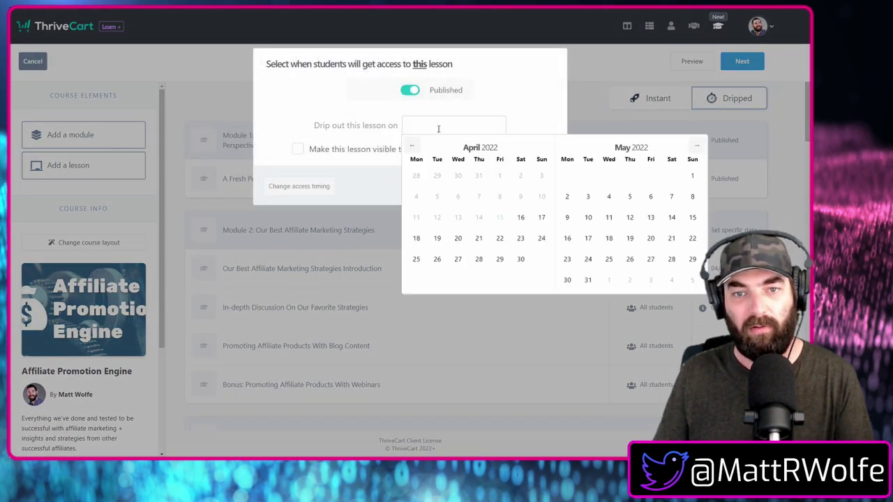
{"action": "left_click", "coordinate": [437, 259]}
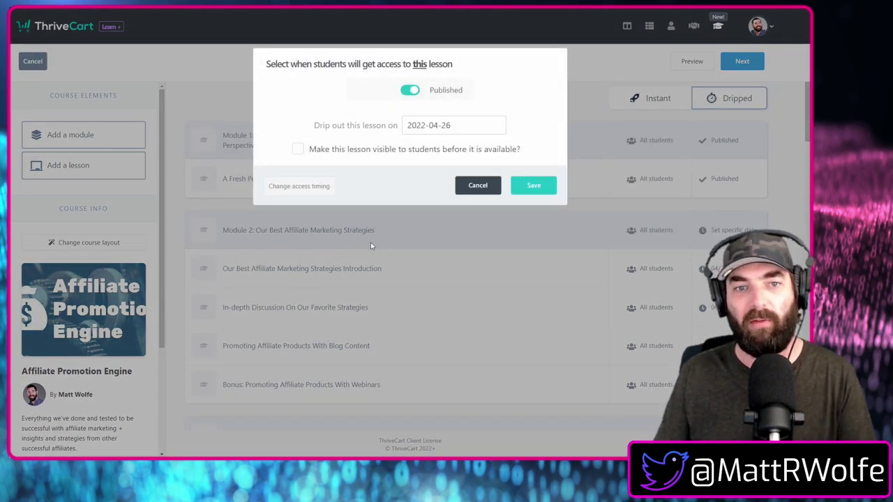
{"action": "left_click", "coordinate": [327, 153]}
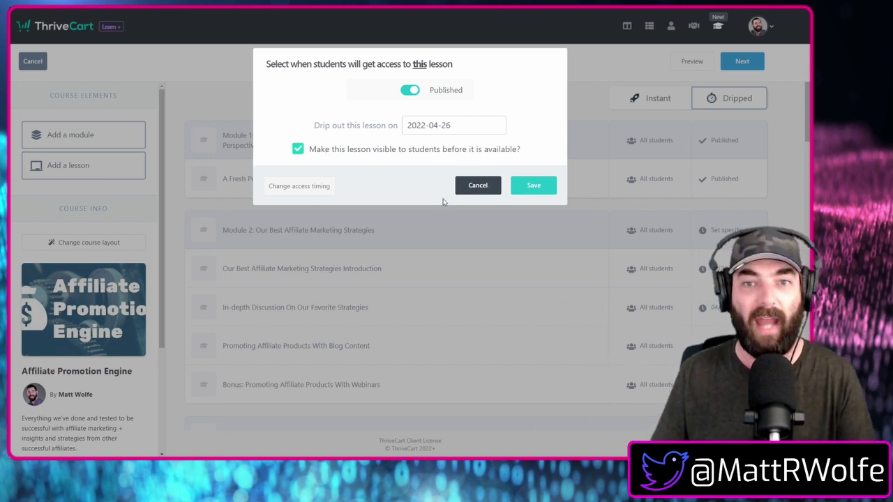
{"action": "left_click", "coordinate": [490, 194]}
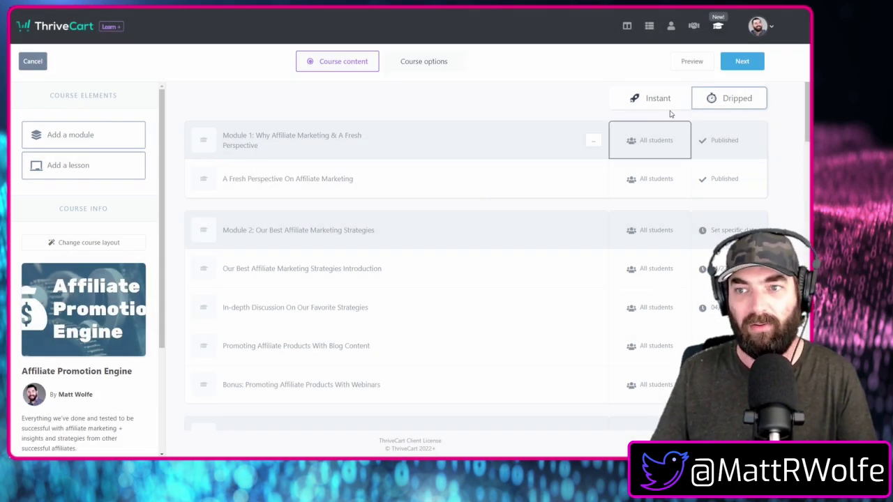
Step: Open the After a trial or rebill delivery settings and examine the unlock timing and module-or-lesson choices
{"action": "left_click", "coordinate": [713, 100]}
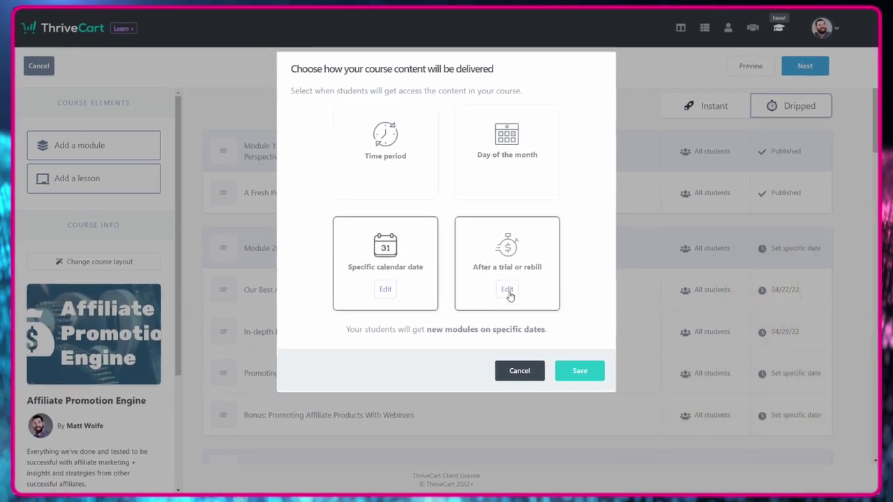
{"action": "left_click", "coordinate": [508, 289]}
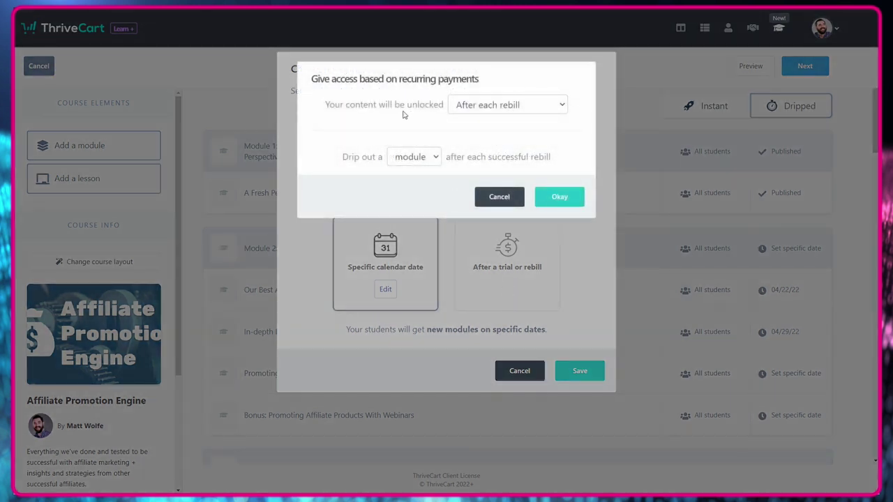
{"action": "left_click", "coordinate": [543, 105]}
{"action": "left_click", "coordinate": [543, 106]}
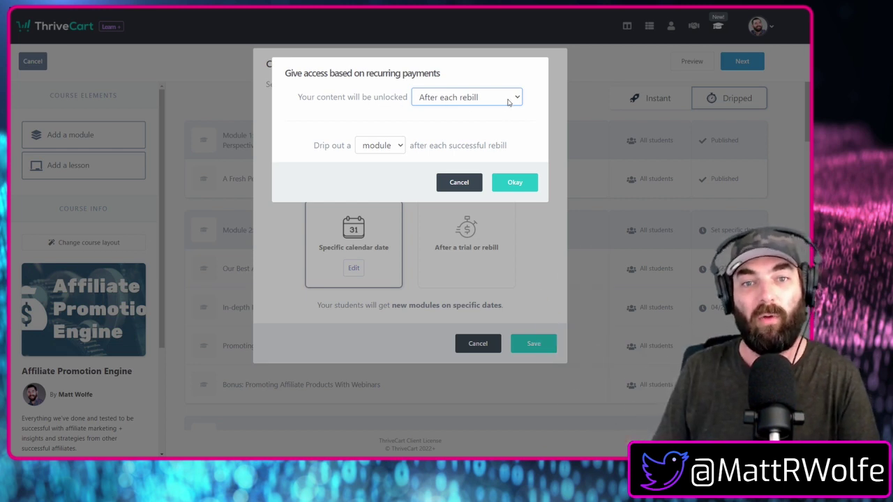
{"action": "left_click", "coordinate": [383, 150]}
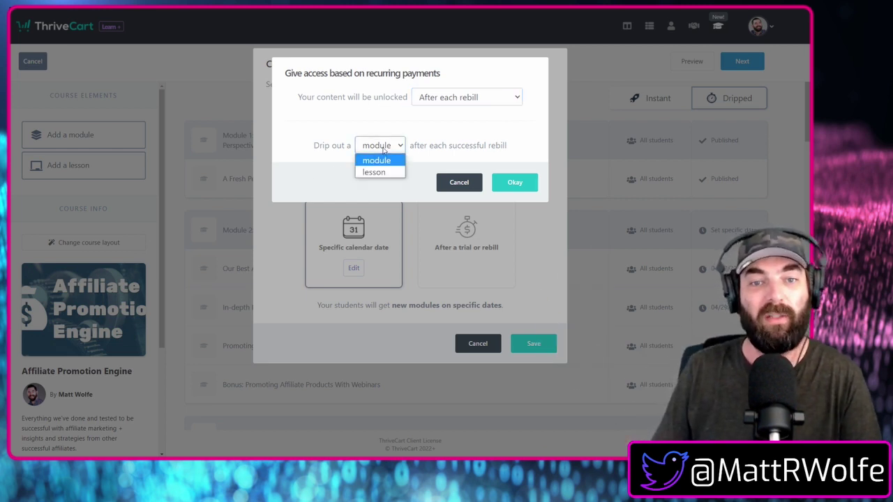
{"action": "left_click", "coordinate": [463, 154]}
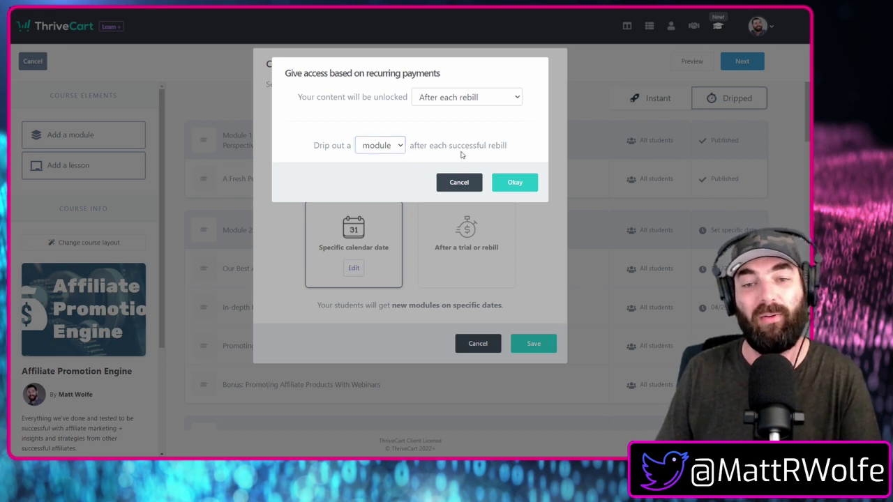